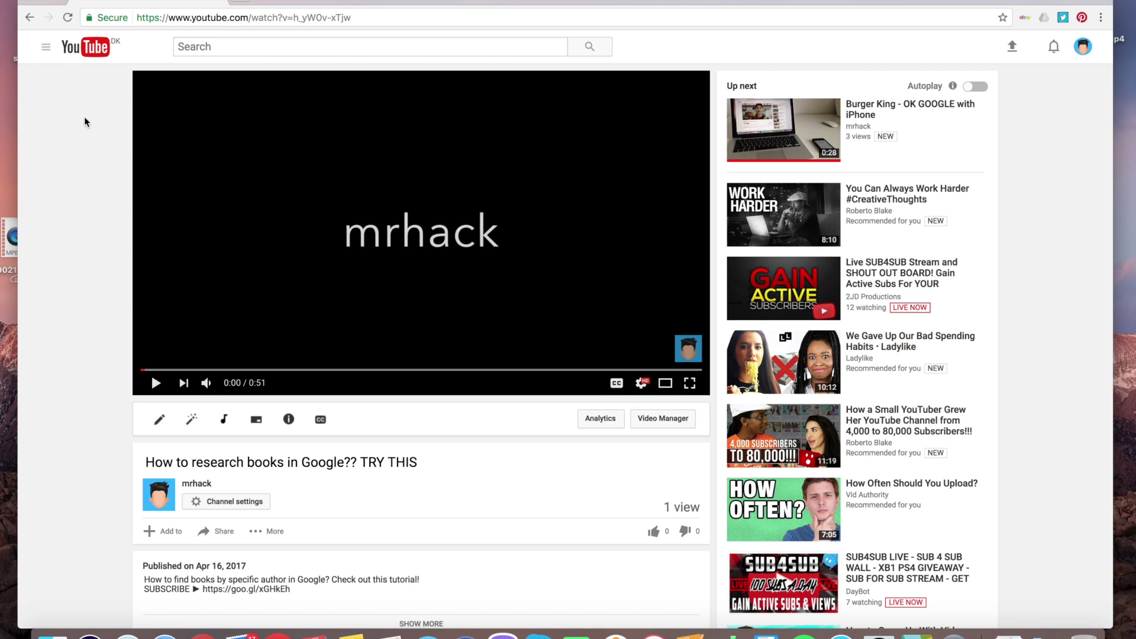
scroll(84, 118, down, 3)
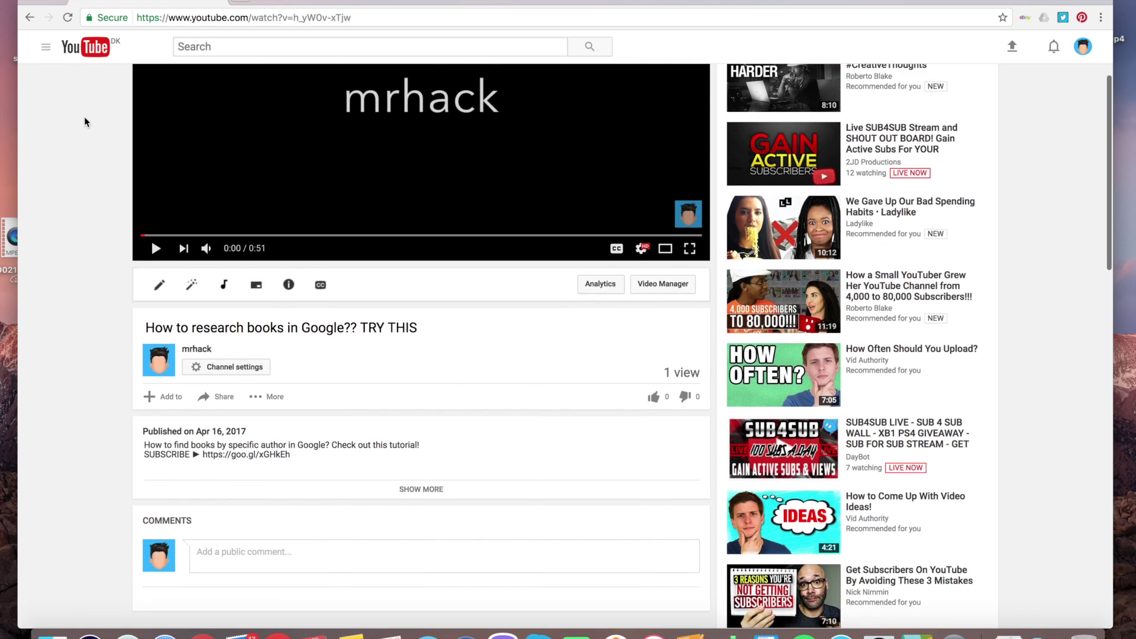
scroll(85, 119, up, 3)
scroll(84, 117, up, 1)
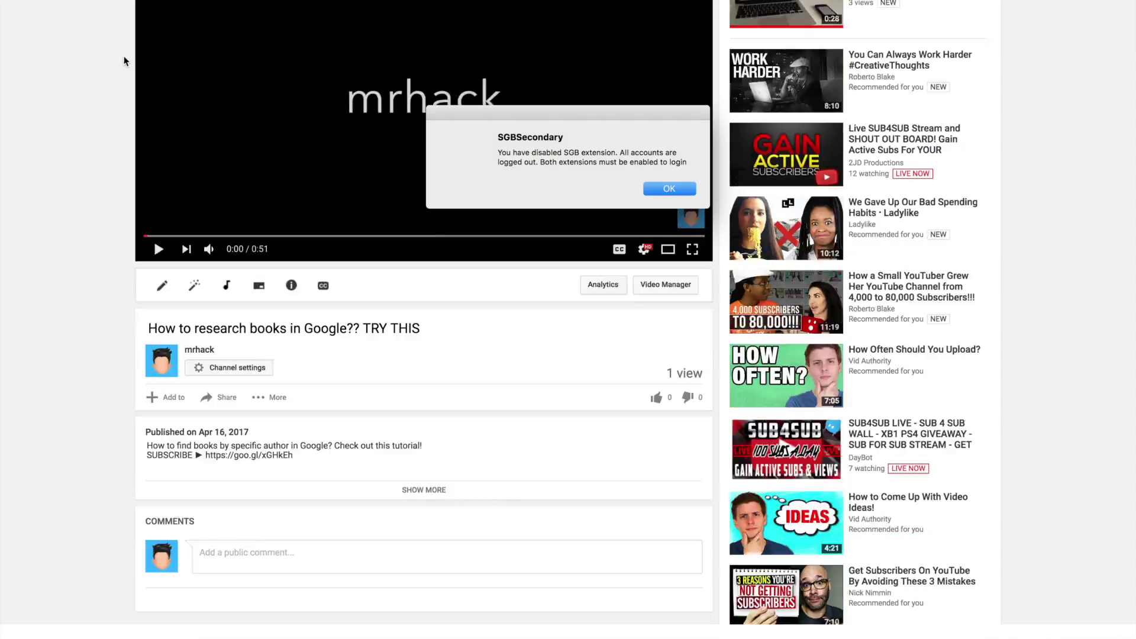
Step: Dismiss the SGBSecondary extension's logged-out alert with OK
click(681, 192)
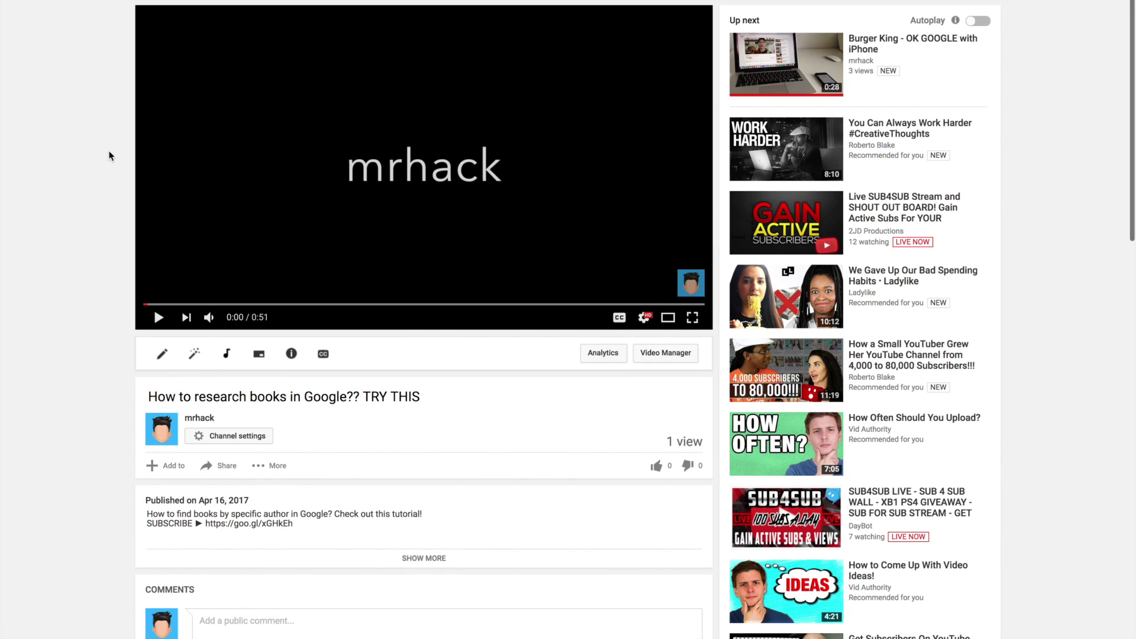
scroll(109, 156, down, 2)
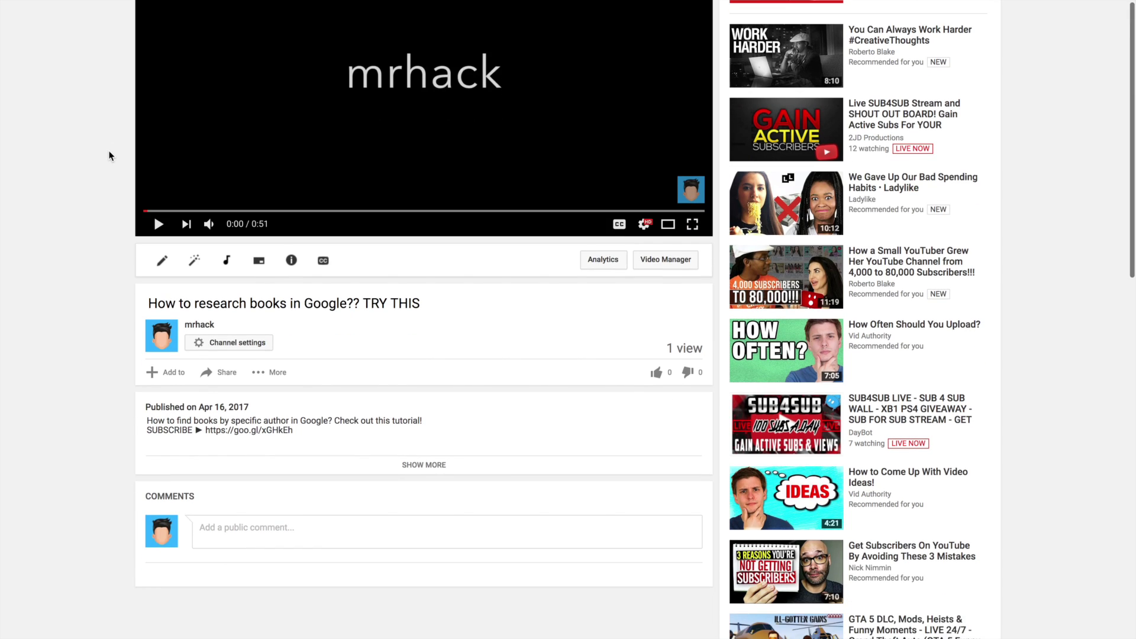
scroll(109, 156, up, 2)
scroll(110, 156, up, 1)
scroll(109, 156, down, 1)
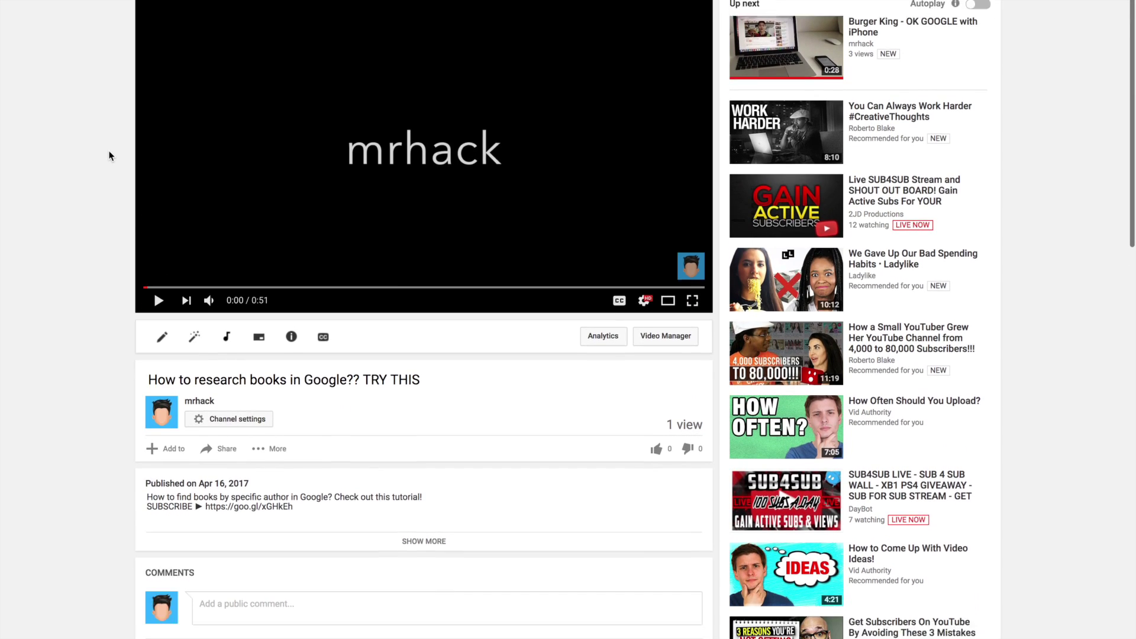
scroll(110, 156, down, 2)
scroll(109, 156, up, 2)
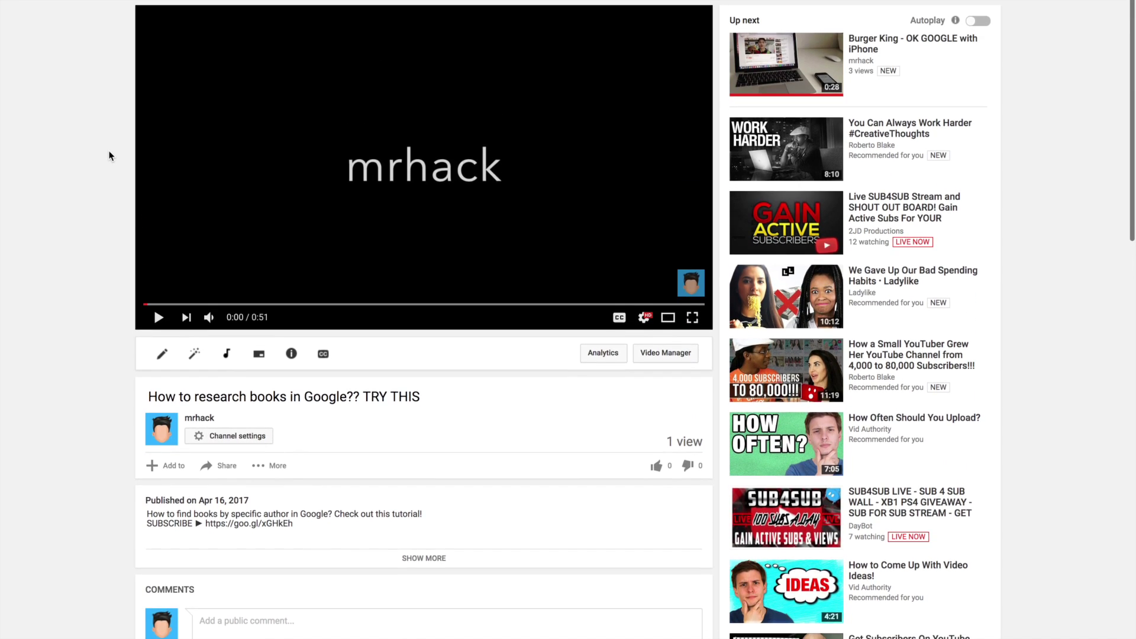